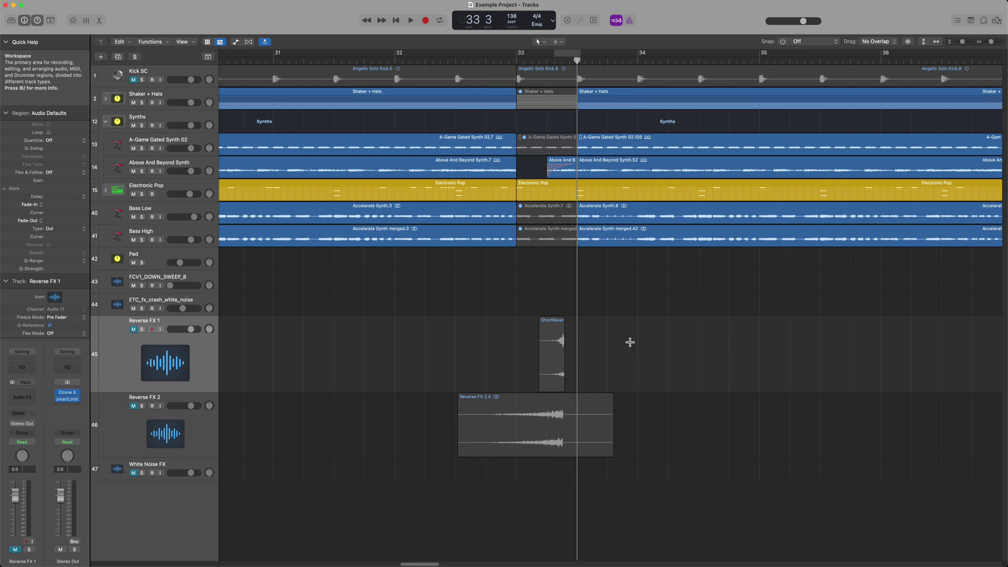
# Zoom in around bar 33 and nudge ShortReverse.1 later to 33 1 4 55 with snap off
pyautogui.press('super+Right')
pyautogui.press('super+Right')
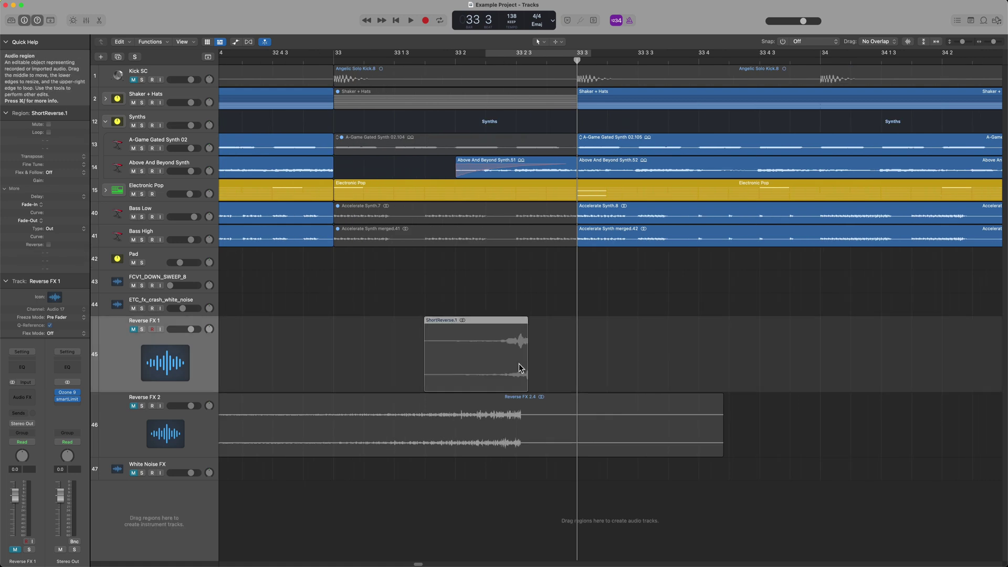
pyautogui.moveTo(519, 364); pyautogui.dragTo(503, 348)
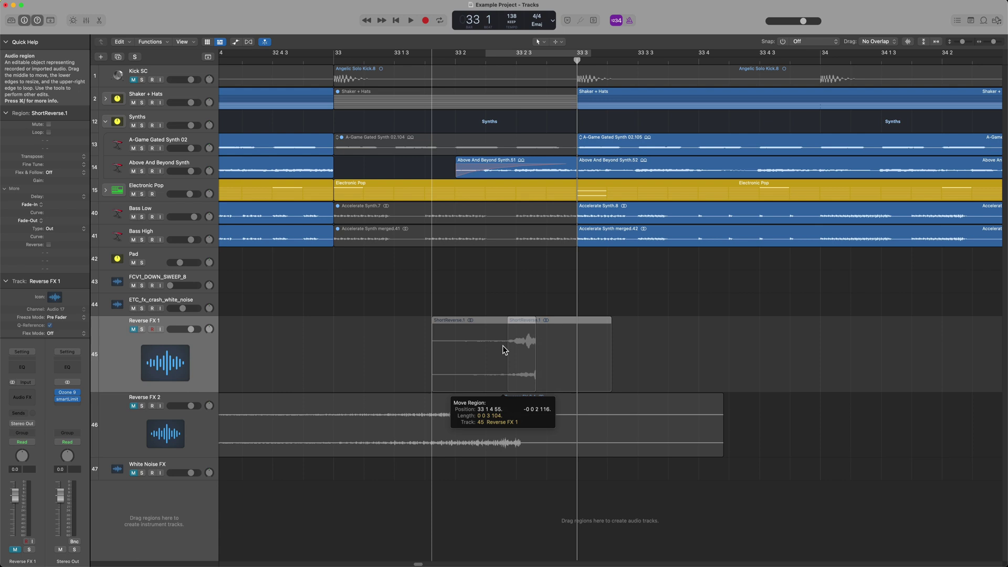
# Set snapping to Division and move ShortReverse.1 onto the grid at 33 2 1 1
pyautogui.moveTo(503, 348); pyautogui.dragTo(503, 349)
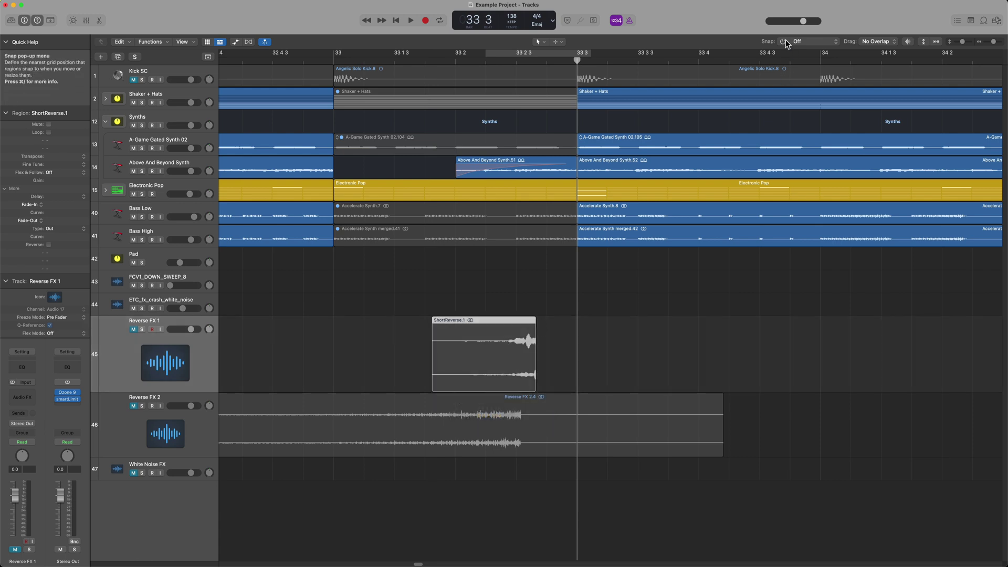
pyautogui.click(811, 42)
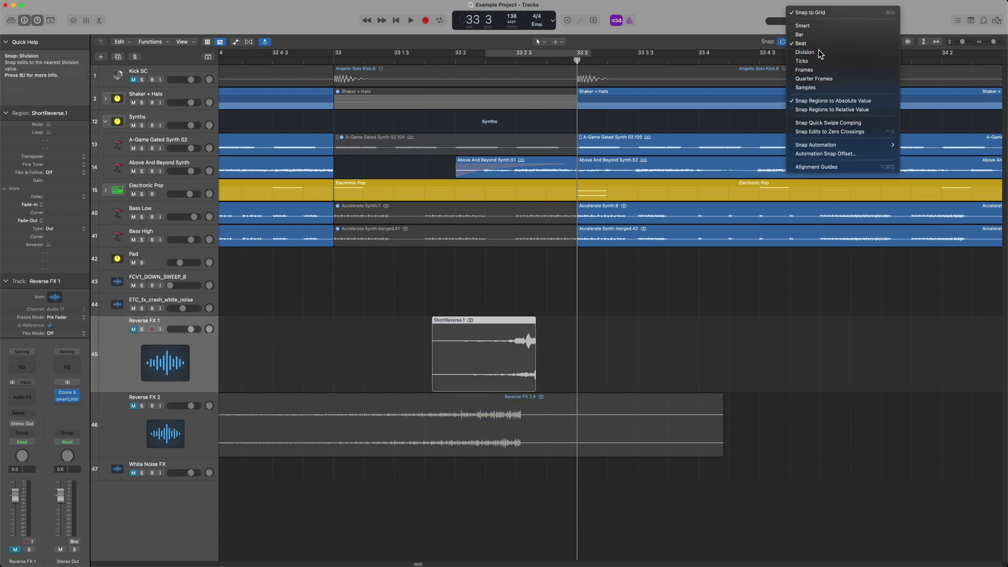
pyautogui.click(805, 52)
pyautogui.click(811, 42)
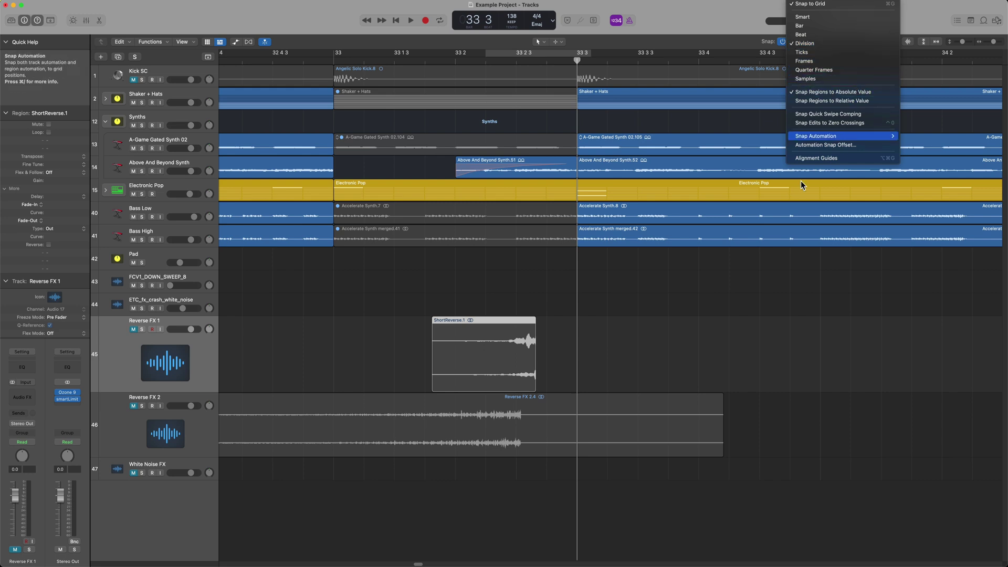
pyautogui.click(753, 310)
pyautogui.moveTo(503, 338); pyautogui.dragTo(524, 352)
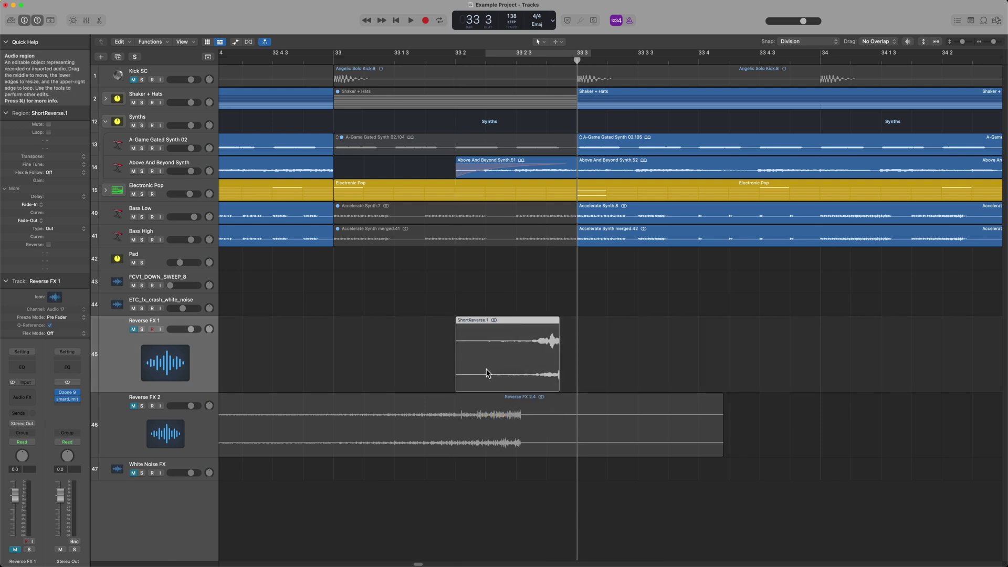
# Move ShortReverse.1 to around 33 2 3 and set the playhead at 33 3
pyautogui.moveTo(389, 269); pyautogui.dragTo(511, 86)
pyautogui.click(459, 292)
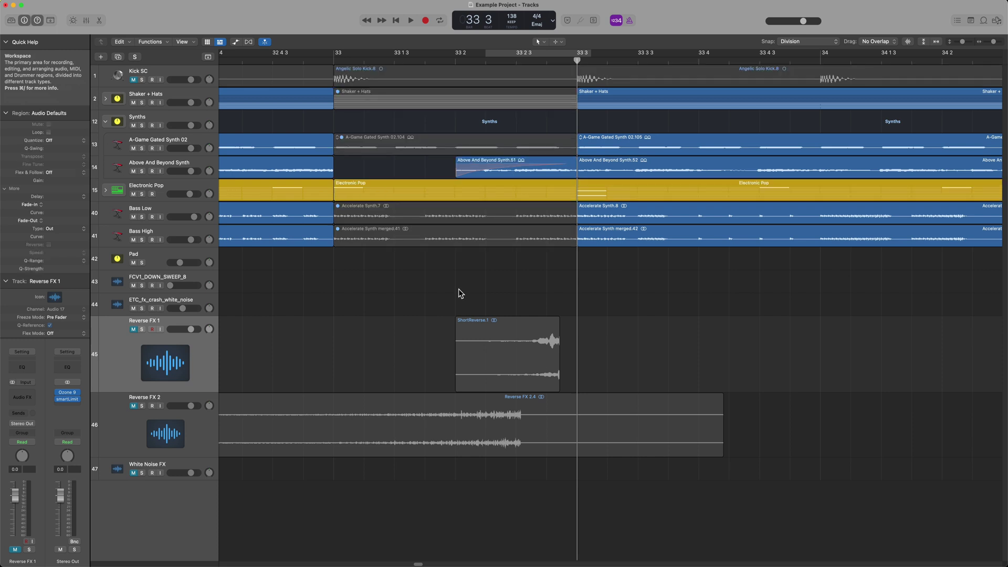
pyautogui.moveTo(485, 356); pyautogui.dragTo(528, 356)
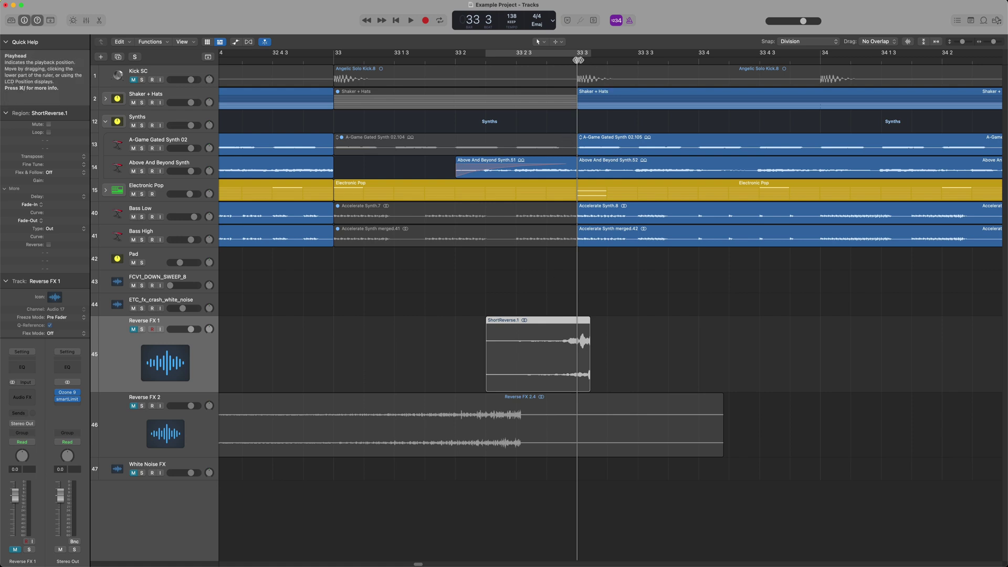
pyautogui.moveTo(578, 67)
pyautogui.mouseDown()
pyautogui.moveTo(604, 73)
pyautogui.moveTo(577, 73)
pyautogui.mouseUp()
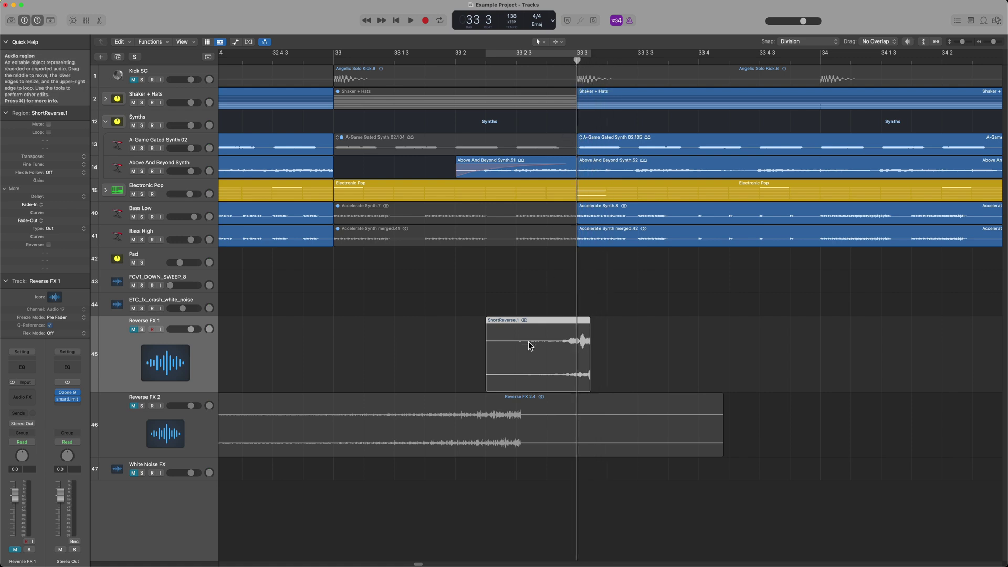
pyautogui.moveTo(528, 345); pyautogui.dragTo(507, 329)
# Turn snapping off and unmute the Reverse FX 1 and Reverse FX 2 tracks
pyautogui.click(782, 42)
pyautogui.click(782, 42)
pyautogui.click(783, 42)
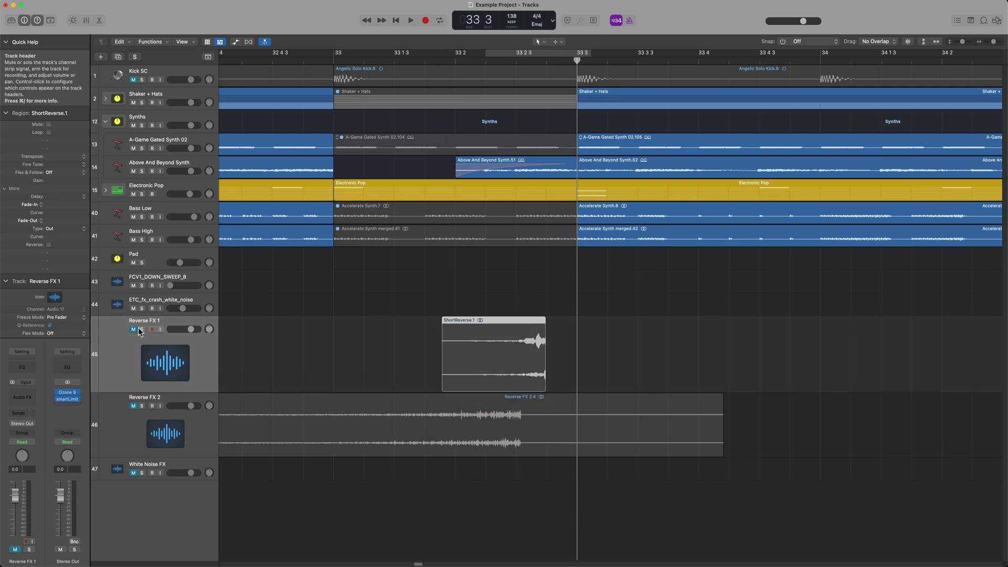
pyautogui.click(135, 329)
pyautogui.click(134, 406)
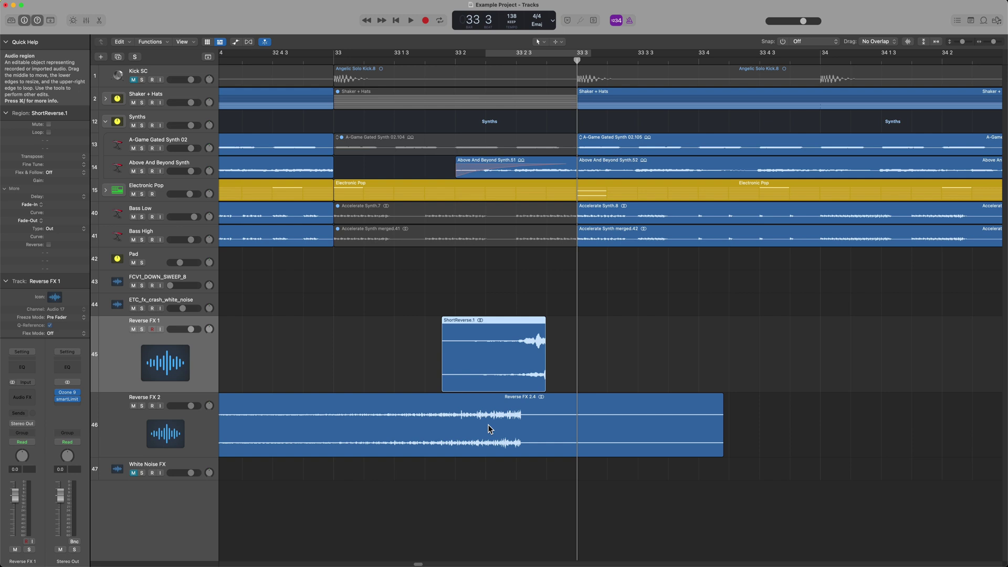
# Open ShortReverse.wav in the Audio File Editor and move its anchor onto the final loud peak
pyautogui.doubleClick(503, 346)
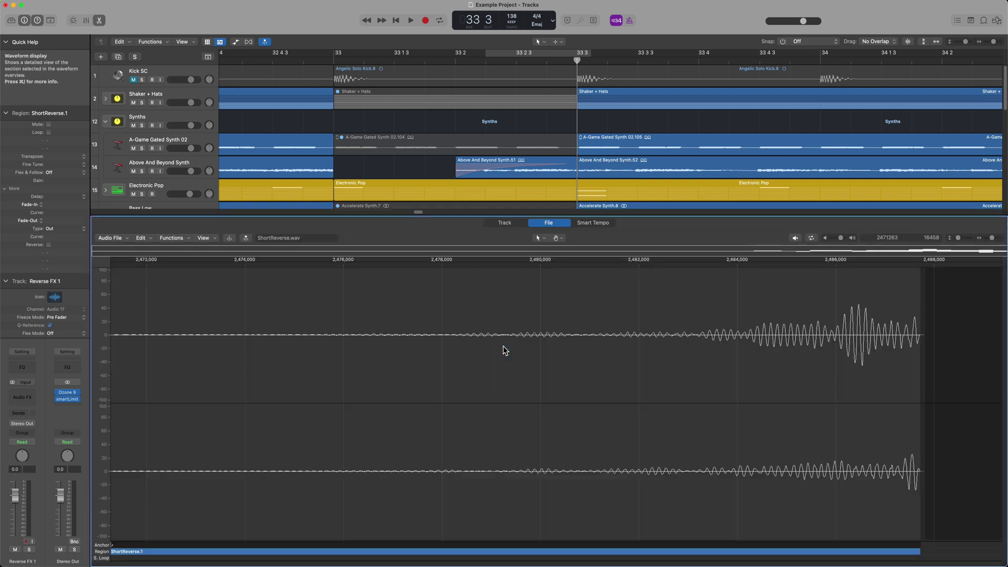
pyautogui.click(505, 223)
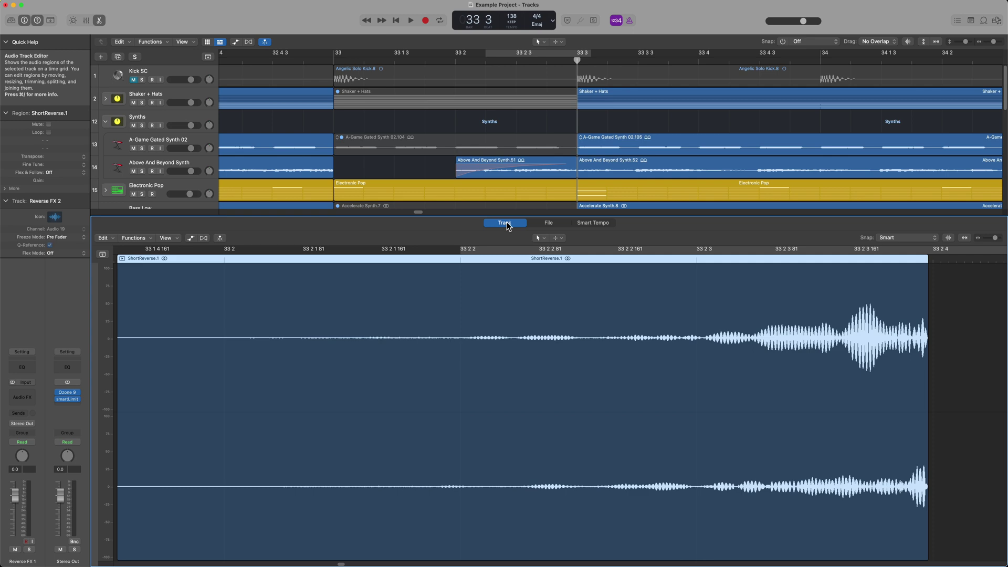
pyautogui.click(550, 223)
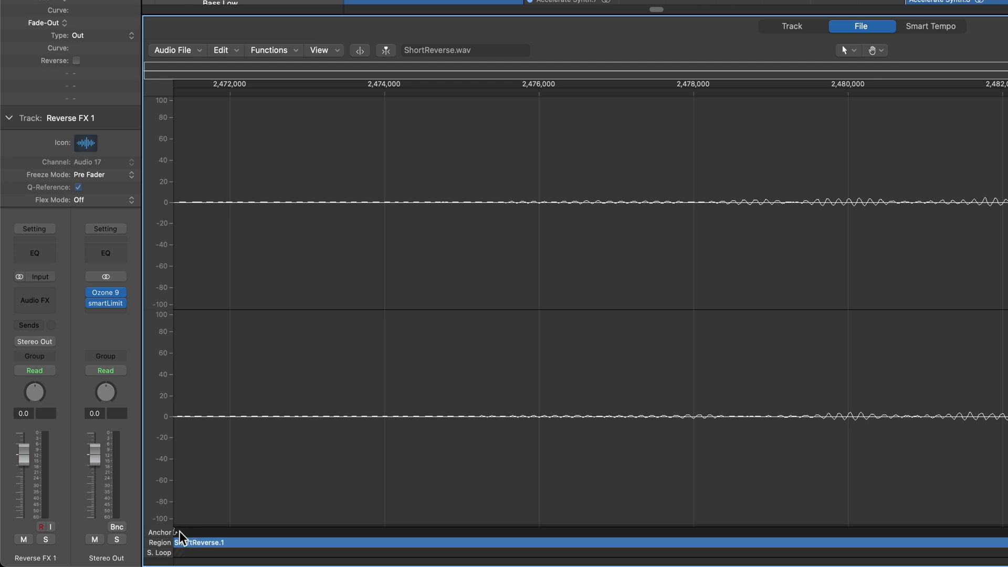
pyautogui.moveTo(176, 537); pyautogui.dragTo(742, 551)
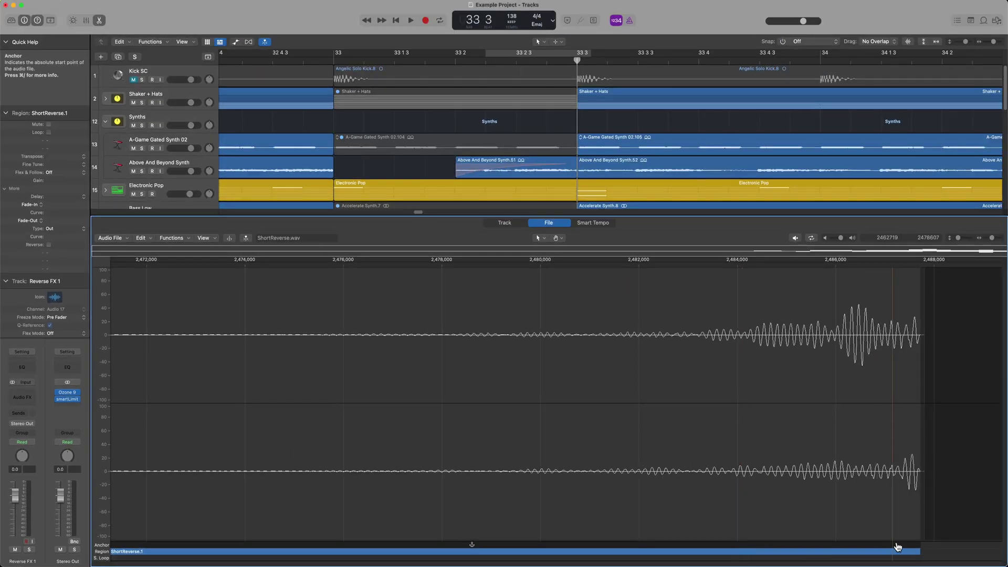
pyautogui.moveTo(897, 546); pyautogui.dragTo(923, 547)
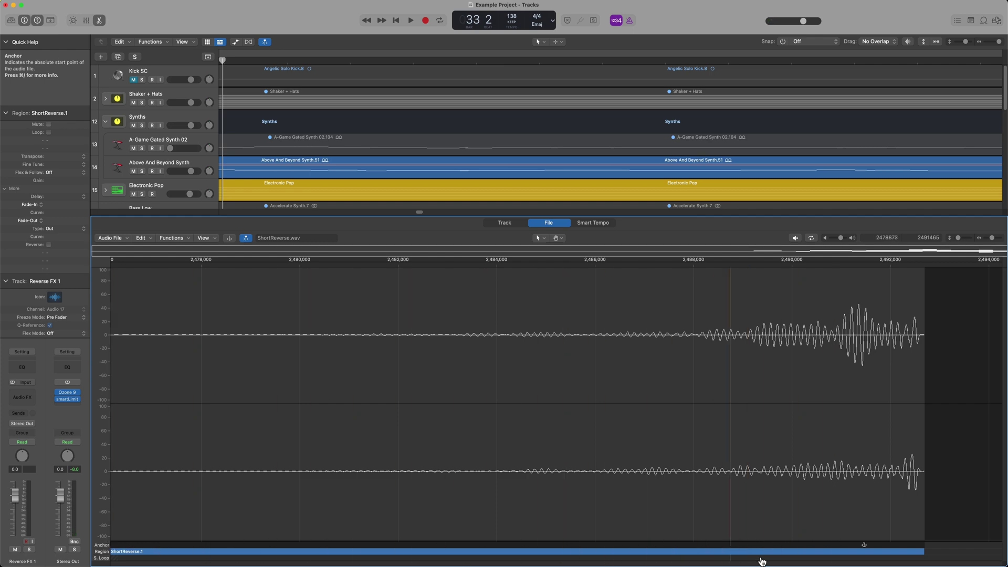
pyautogui.moveTo(861, 549); pyautogui.dragTo(839, 547)
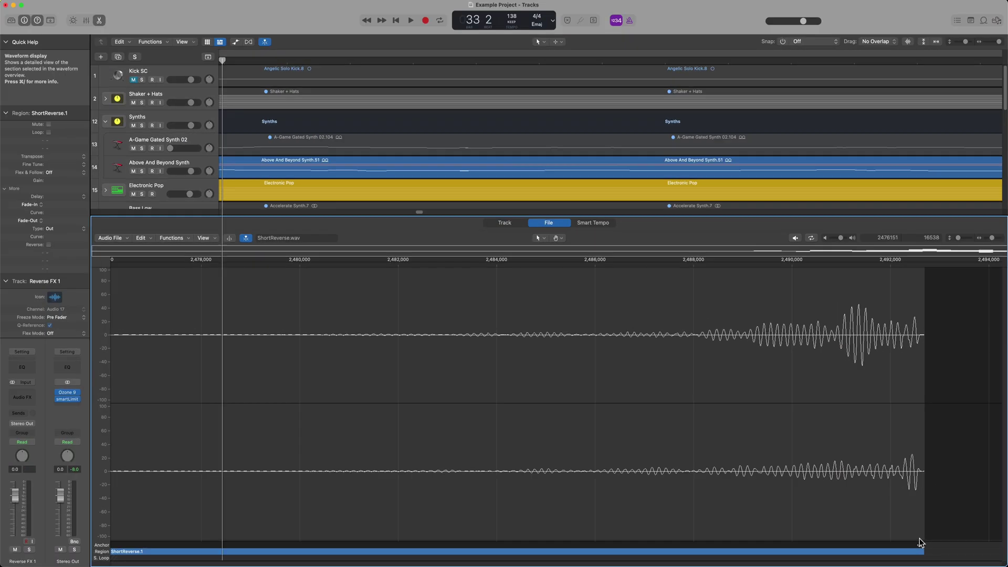
# Close the editor, re-enable Division snapping, and drag ShortReverse.1 toward 33 2 4 1
pyautogui.press('e')
pyautogui.click(812, 534)
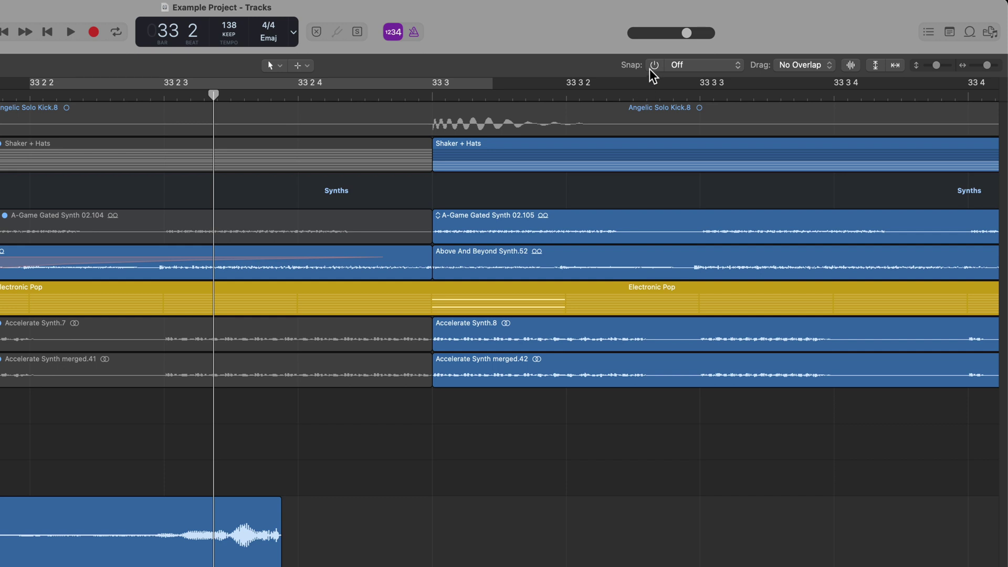
pyautogui.click(782, 42)
pyautogui.click(714, 66)
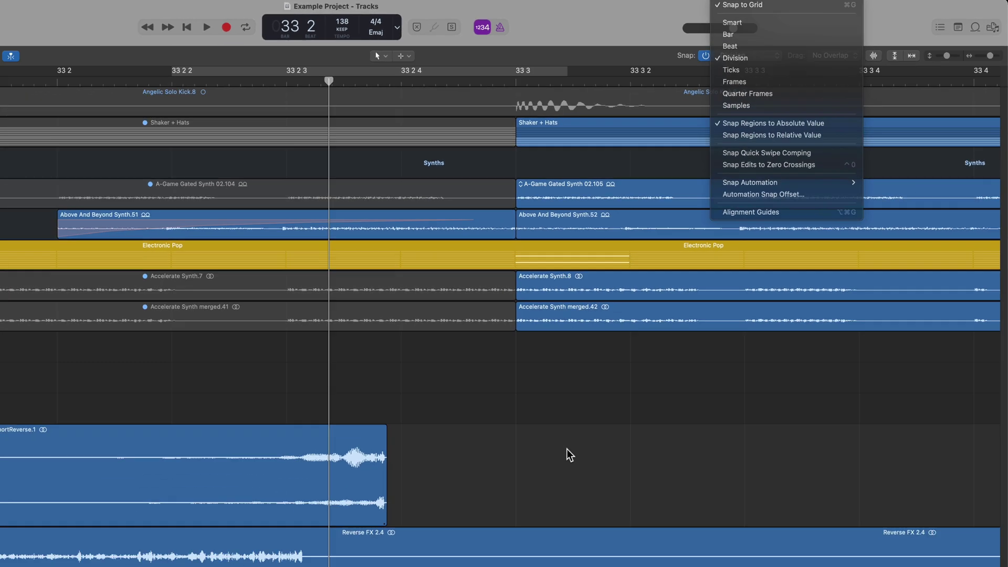
pyautogui.click(228, 566)
pyautogui.moveTo(228, 566); pyautogui.dragTo(267, 564)
pyautogui.moveTo(533, 355)
pyautogui.mouseDown()
pyautogui.moveTo(591, 349)
pyautogui.moveTo(531, 353)
pyautogui.mouseUp()
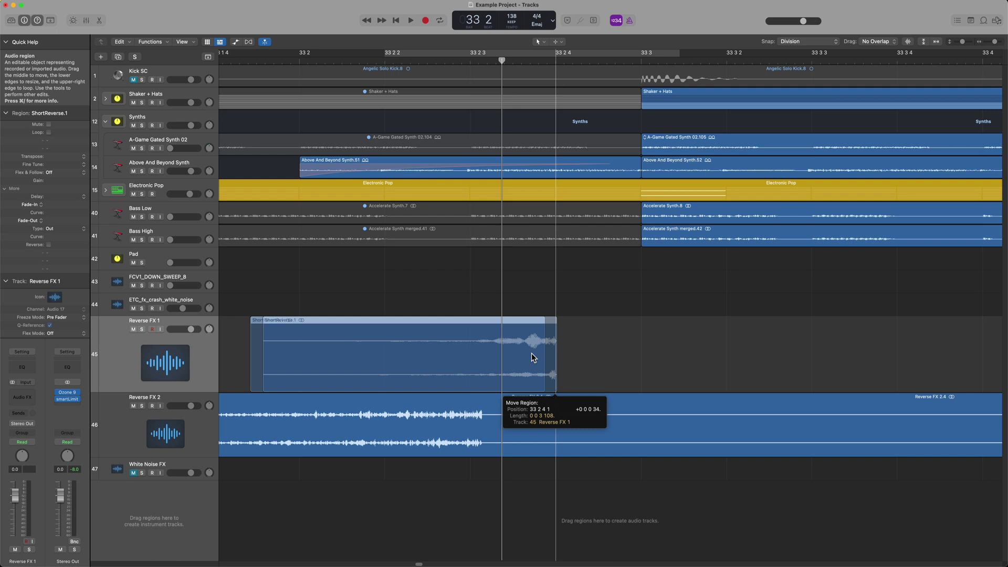
# Snap ShortReverse.1's impact onto beat 33 3 and place the playhead there
pyautogui.moveTo(531, 357); pyautogui.dragTo(591, 357)
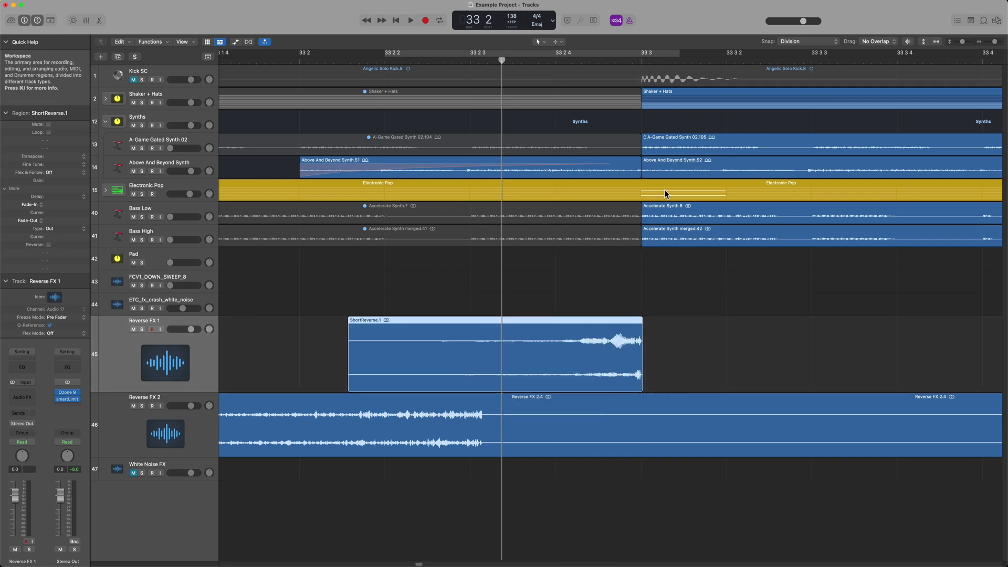
pyautogui.click(640, 58)
pyautogui.scroll(6, 640, 58)
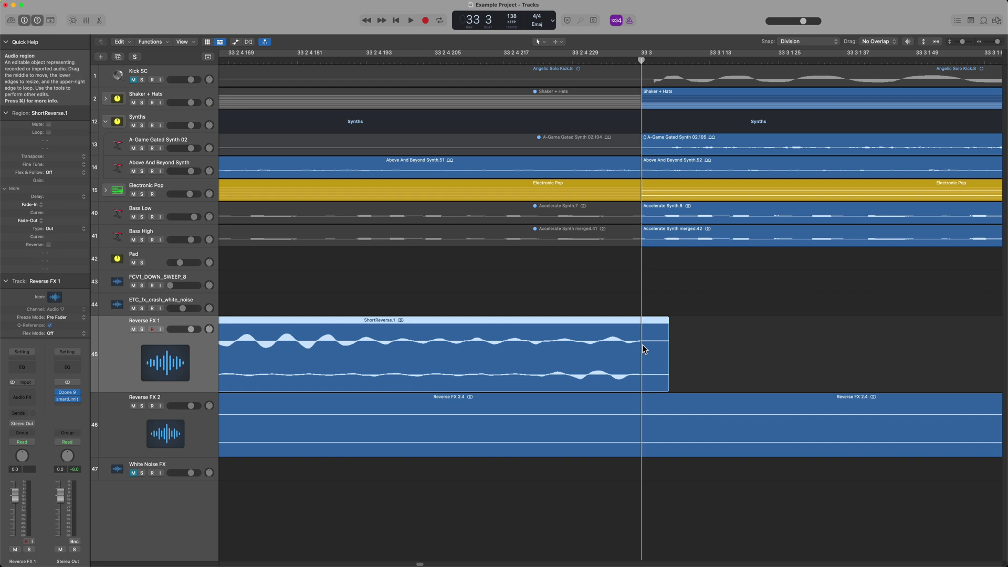
# Delete the part of ShortReverse.1 after 33 3, leaving ShortReverse.3
pyautogui.click(810, 339)
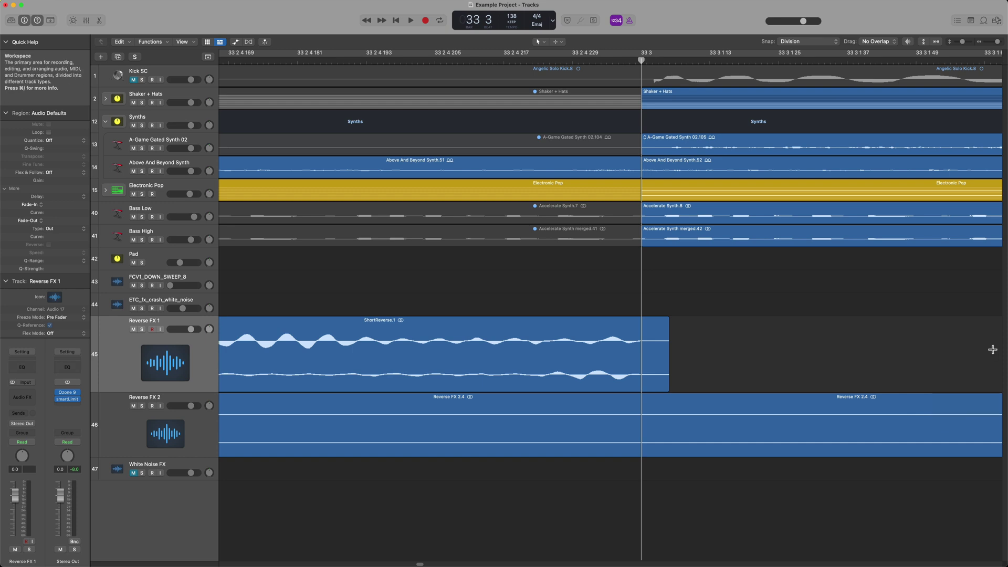
pyautogui.press('super+Left')
pyautogui.press('super+Left')
pyautogui.press('super+Left')
pyautogui.moveTo(828, 344); pyautogui.dragTo(649, 352)
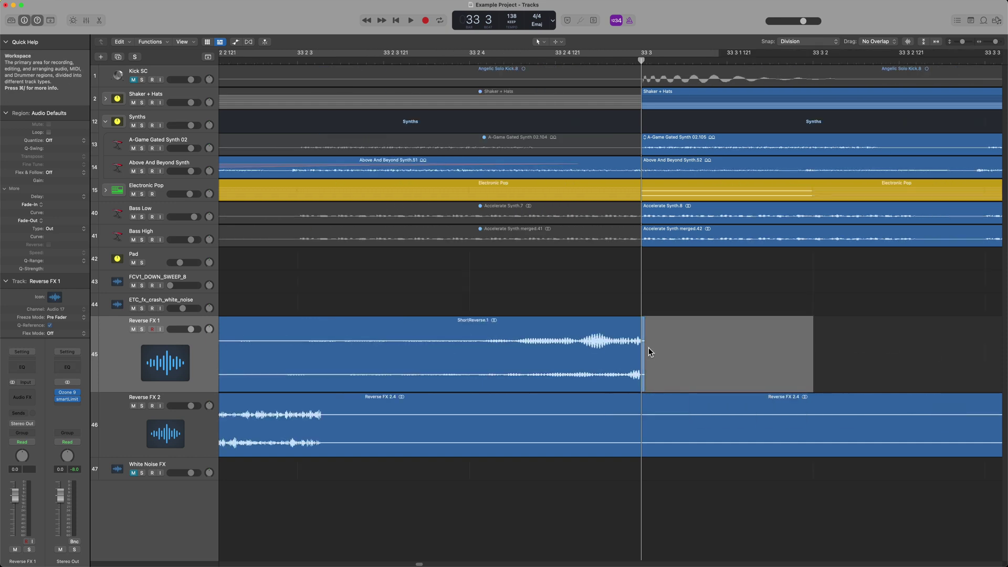
pyautogui.press('Delete')
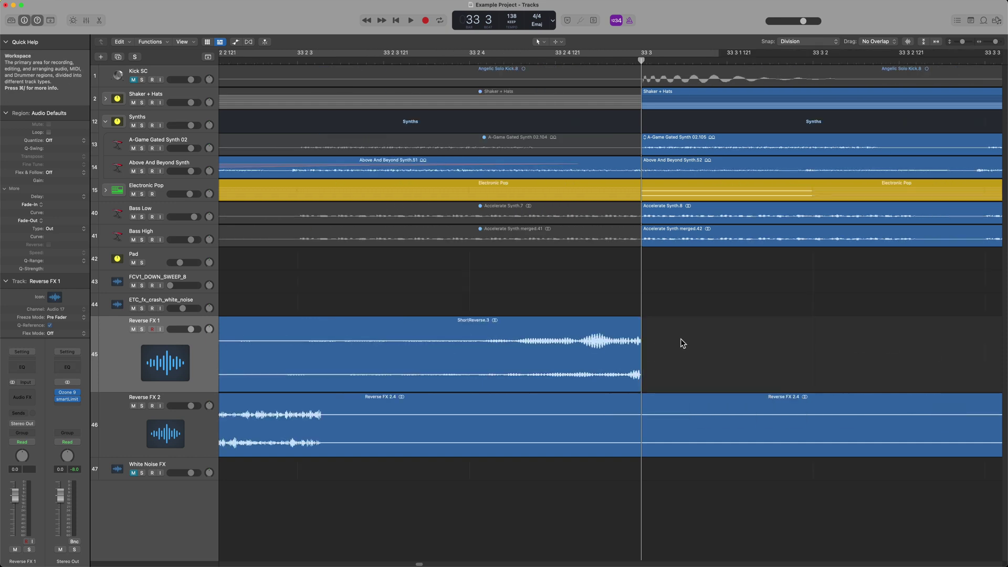
pyautogui.press('super+Left')
pyautogui.press('super+Left')
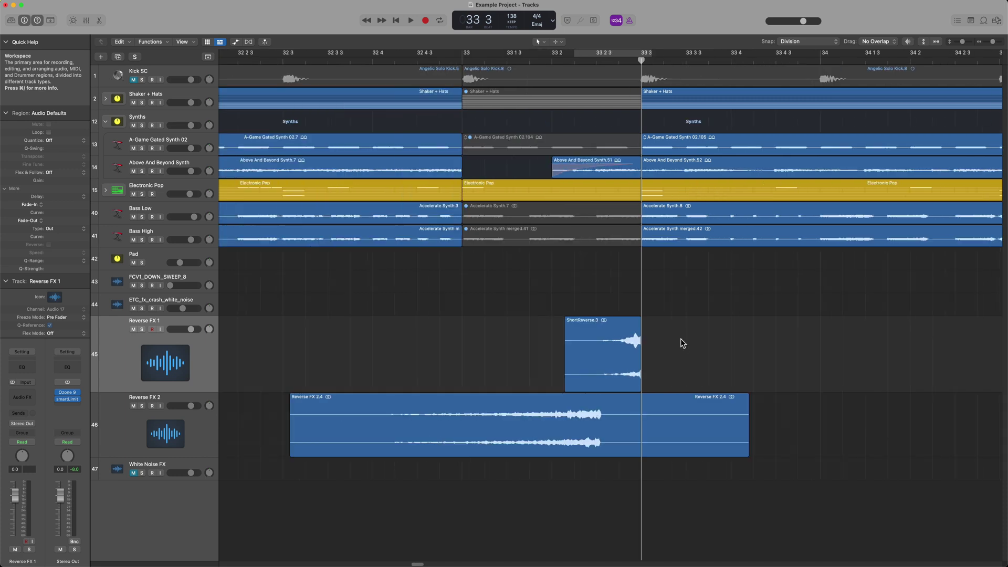
# Open Reverse FX 2.4 in the Audio File editor and move its anchor to the swell's peak
pyautogui.click(608, 434)
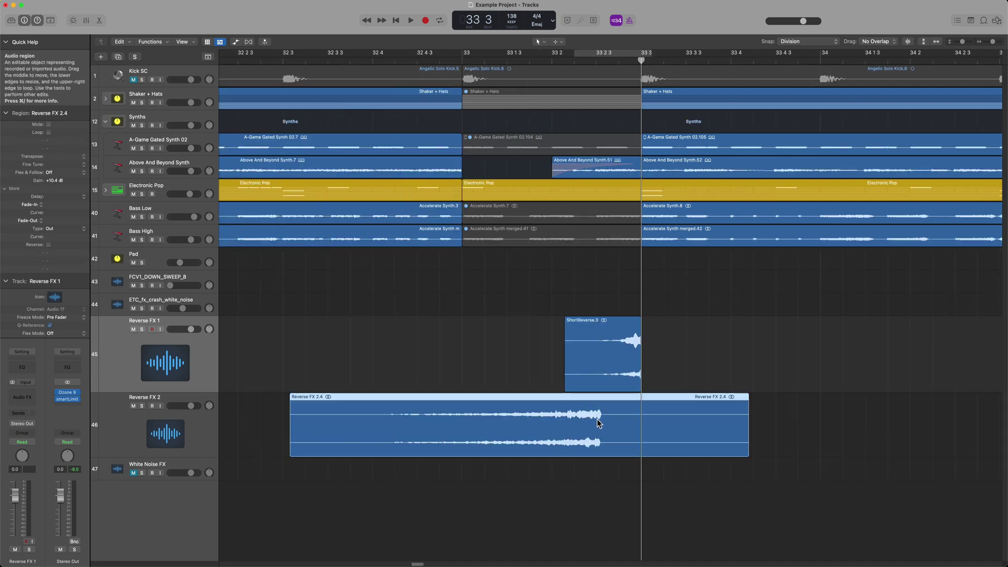
pyautogui.doubleClick(608, 428)
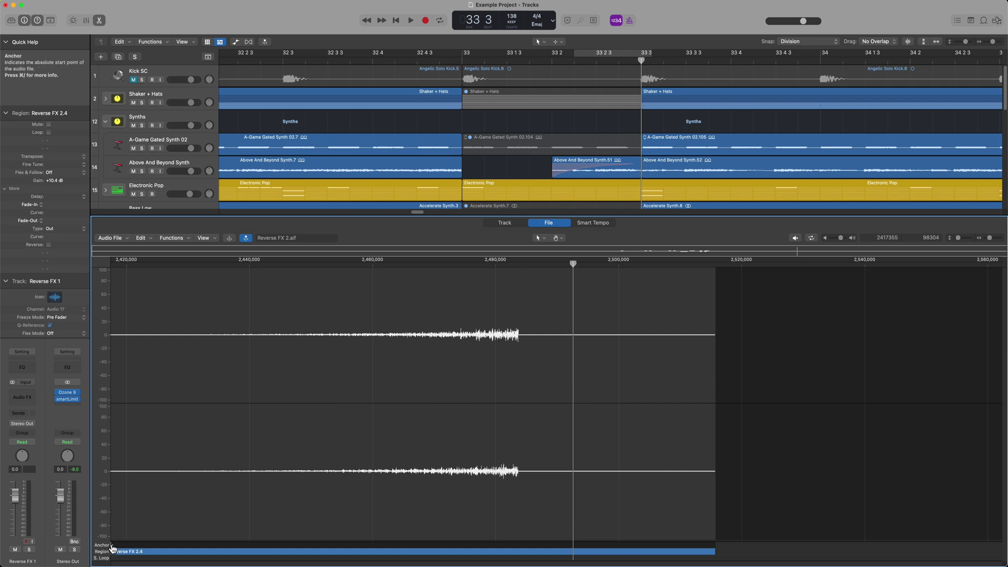
pyautogui.moveTo(111, 548); pyautogui.dragTo(520, 541)
# Shift Reverse FX 2.4 so its peak hits 33 3, trimming both reverse regions to 33 1–33 3
pyautogui.press('e')
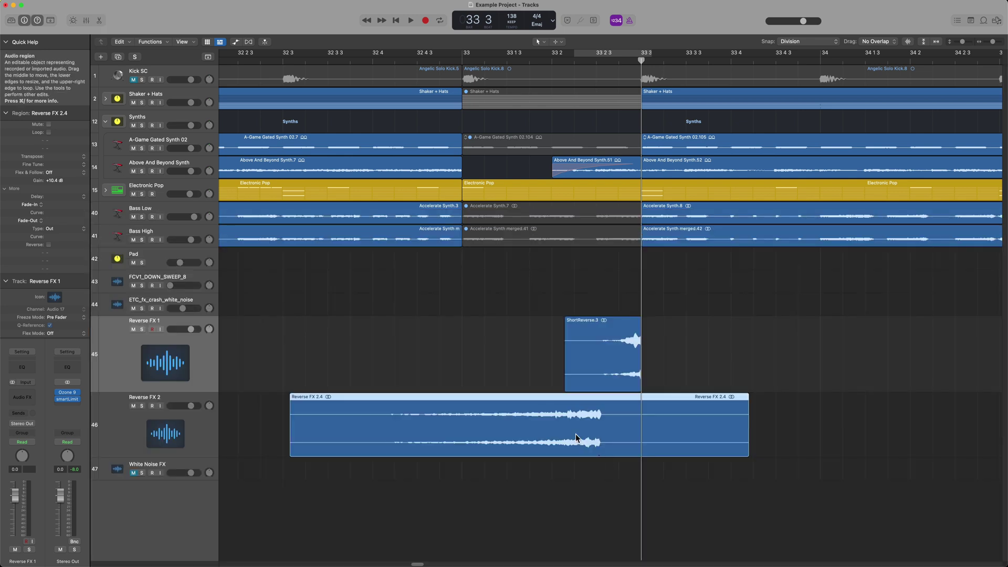
pyautogui.moveTo(576, 437); pyautogui.dragTo(621, 432)
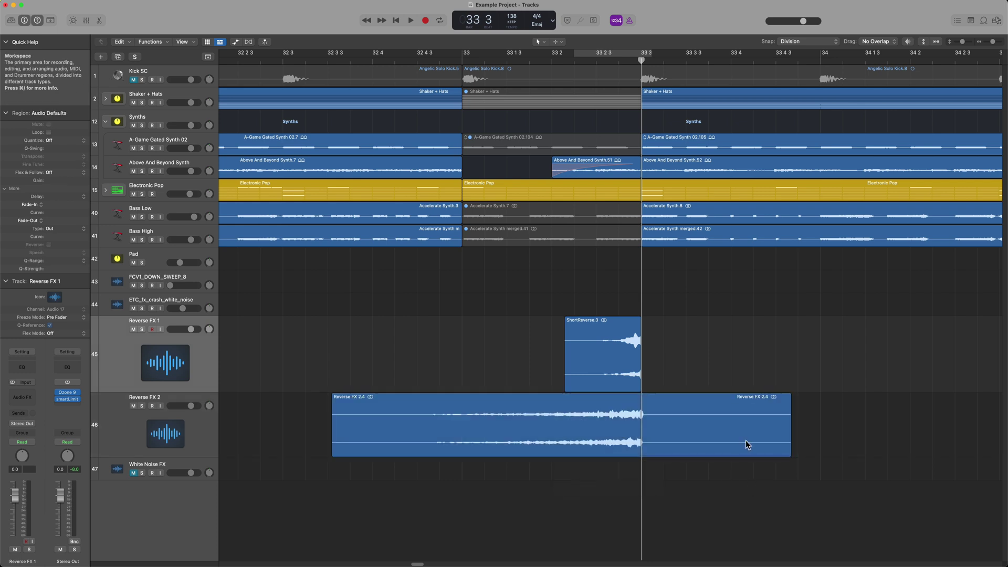
pyautogui.moveTo(286, 428); pyautogui.dragTo(453, 432)
pyautogui.press('Delete')
pyautogui.moveTo(843, 344); pyautogui.dragTo(639, 414)
pyautogui.press('Delete')
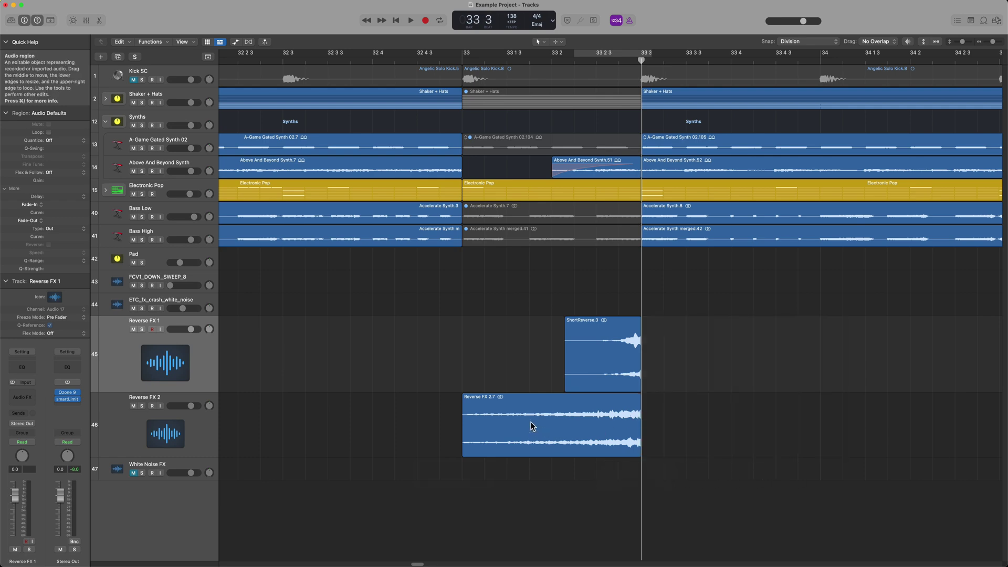
pyautogui.press('super+Left')
pyautogui.press('super+Left')
pyautogui.press('super+Left')
pyautogui.press('super+Left')
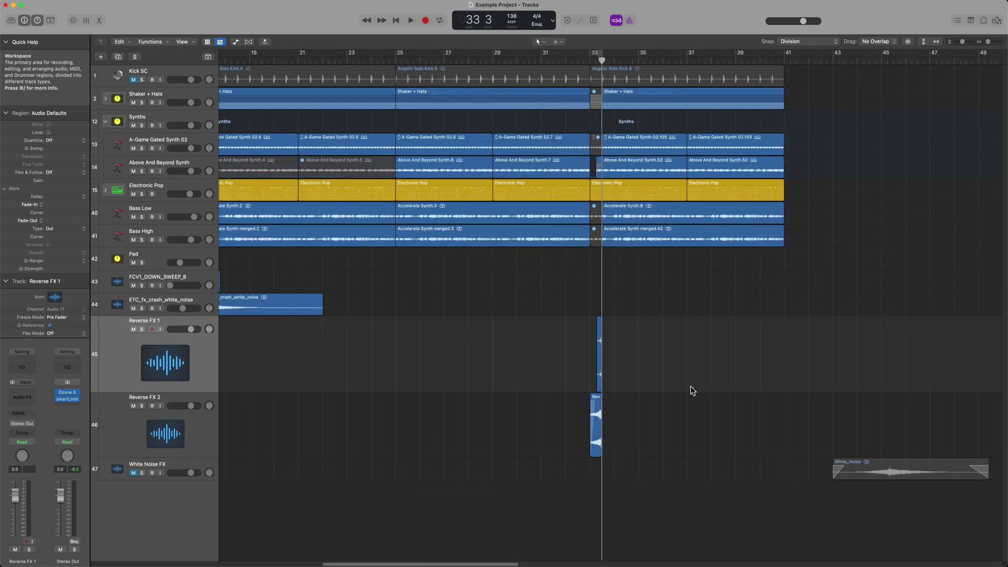
pyautogui.press('super+Right')
pyautogui.press('super+Right')
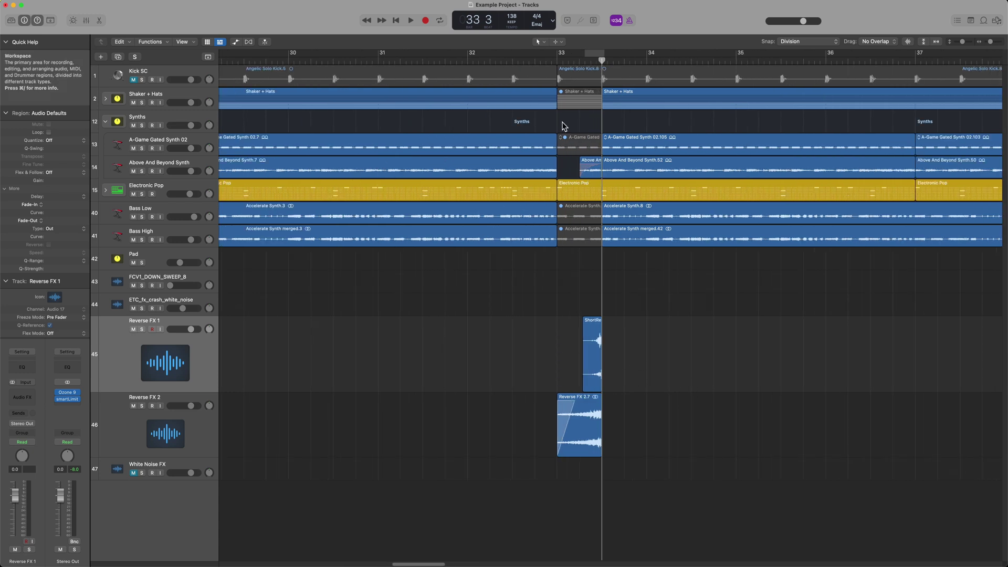
pyautogui.click(378, 54)
pyautogui.press('space')
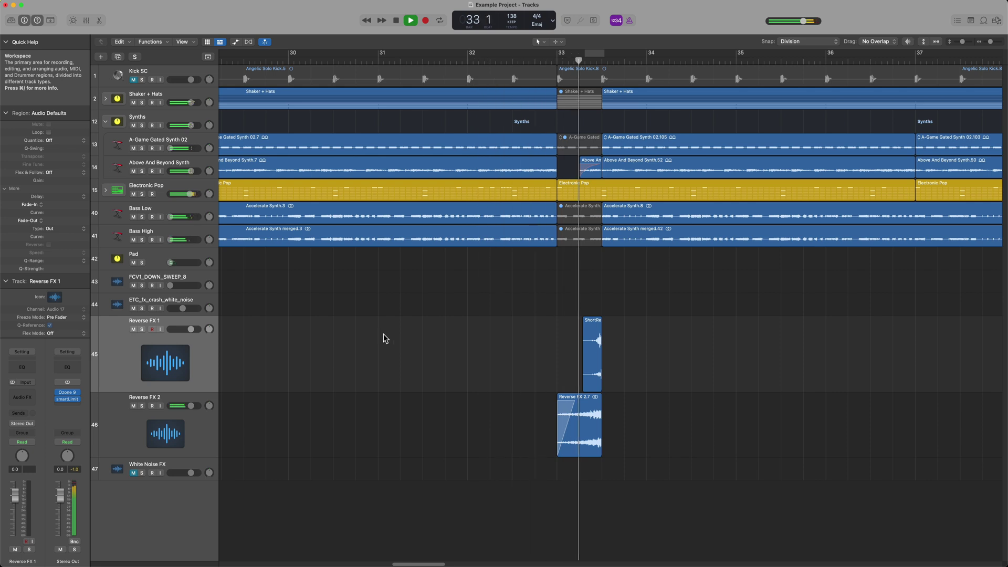
pyautogui.press('super+Left')
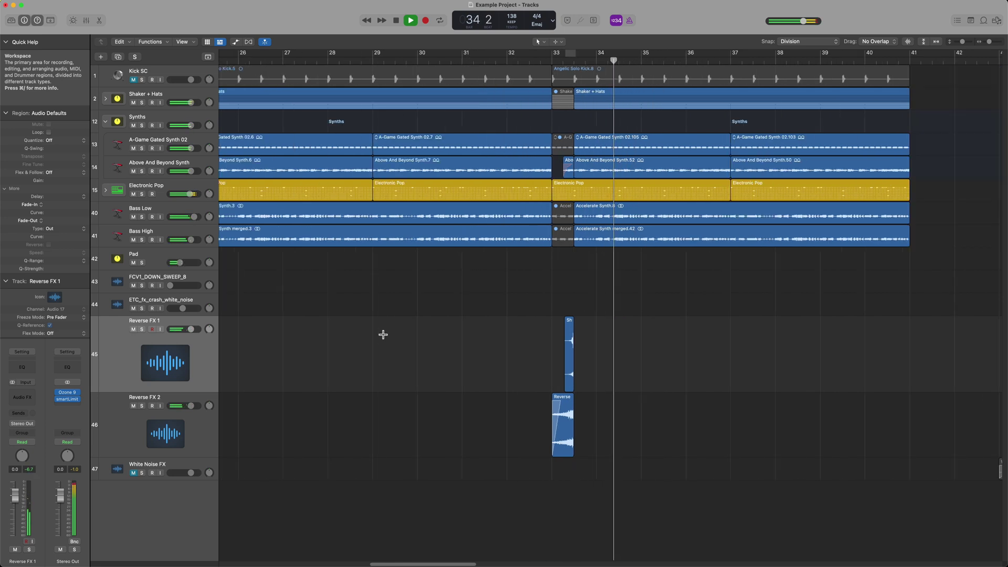
pyautogui.press('super+Left')
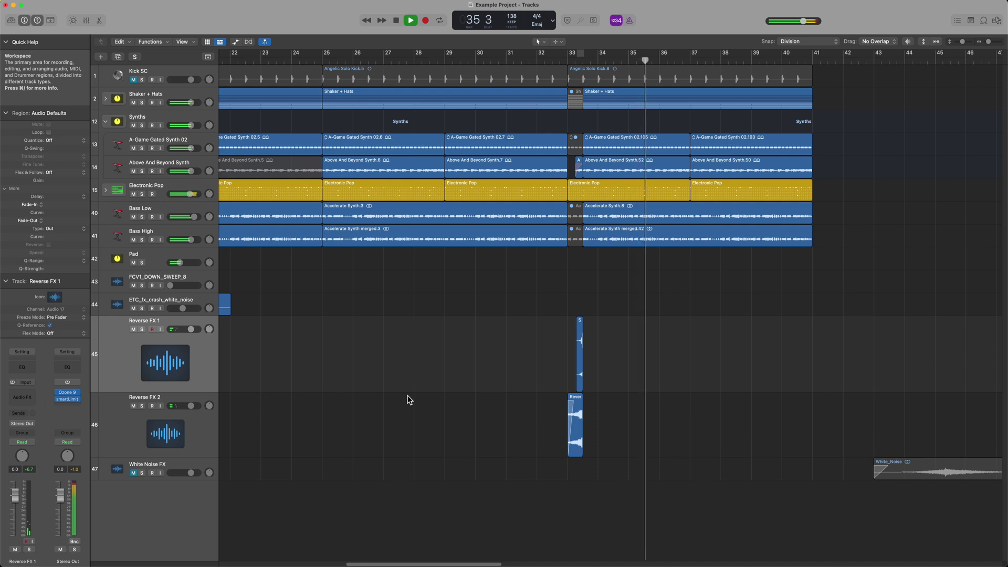
pyautogui.press('space')
# Unmute and enlarge the White Noise FX track, moving White_Noise left to bar 31
pyautogui.click(133, 472)
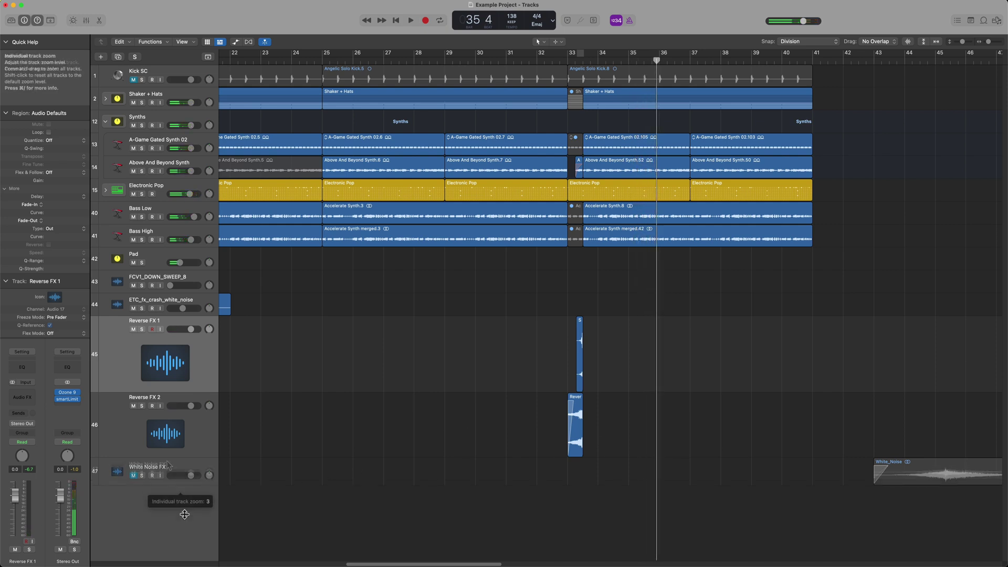
pyautogui.moveTo(179, 479); pyautogui.dragTo(184, 527)
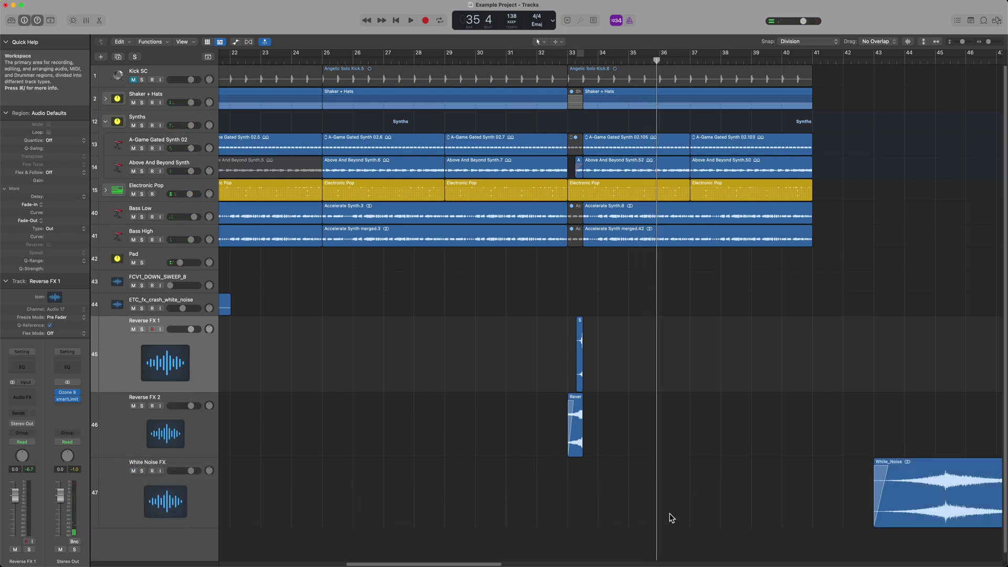
pyautogui.moveTo(924, 512); pyautogui.dragTo(583, 514)
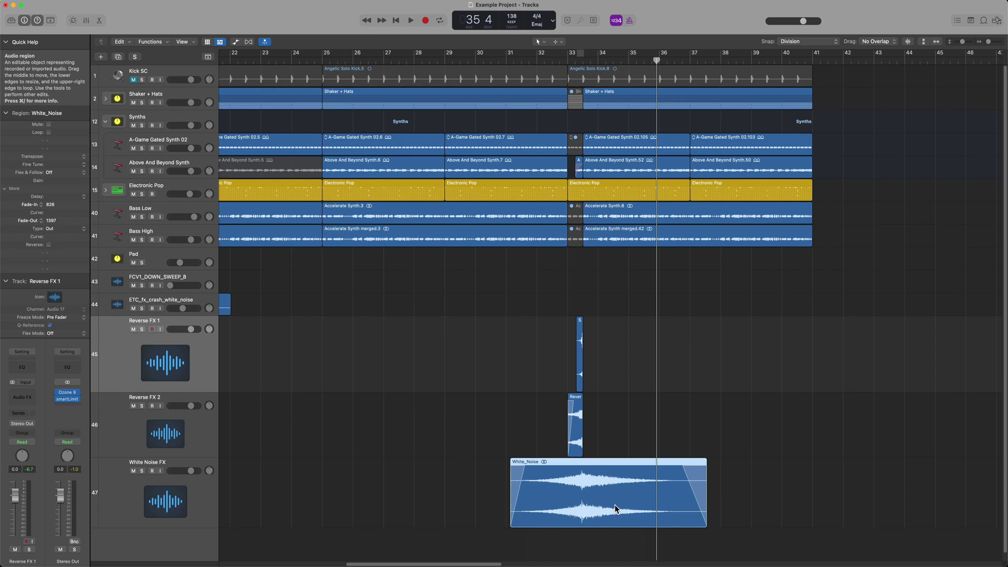
# Solo the White Noise FX track, leaving Reverse FX 1 unsoloed
pyautogui.press('s')
pyautogui.press('s')
pyautogui.click(387, 470)
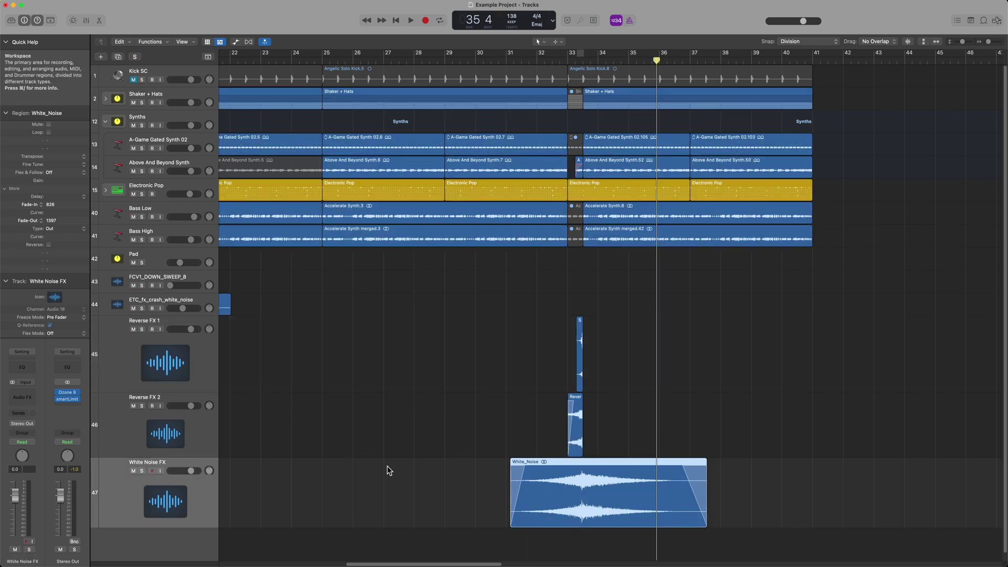
pyautogui.press('s')
pyautogui.click(506, 54)
# Audition the riser from bar 31, then stop and return the playhead to 33 3
pyautogui.press('space')
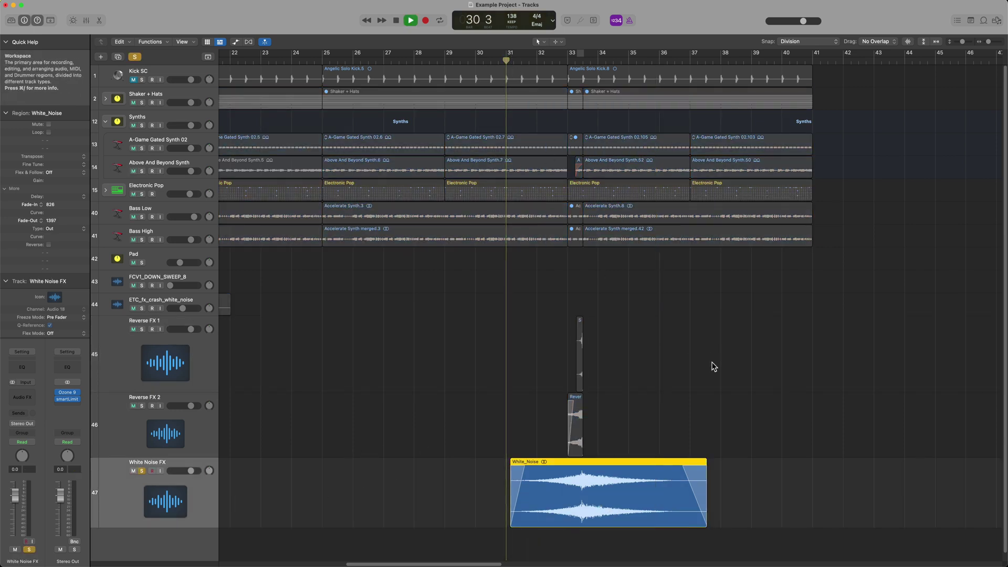
pyautogui.click(713, 392)
pyautogui.press('super+Right')
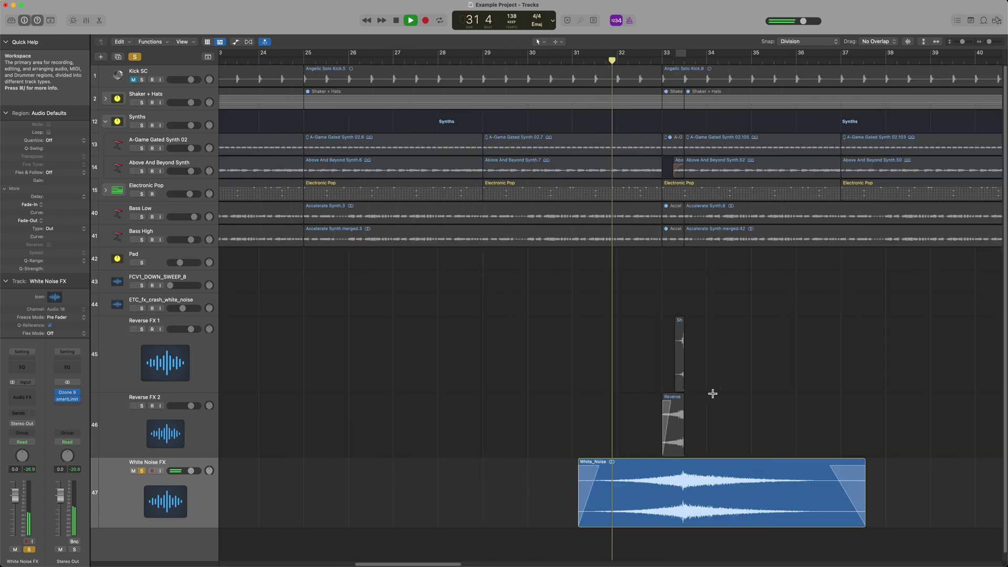
pyautogui.hscroll(3, 682, 406)
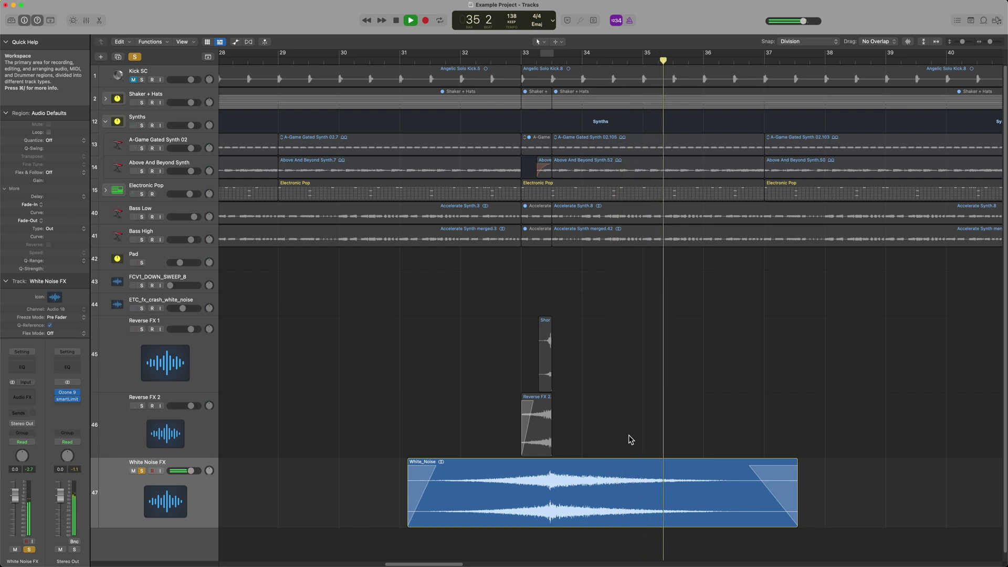
pyautogui.press('space')
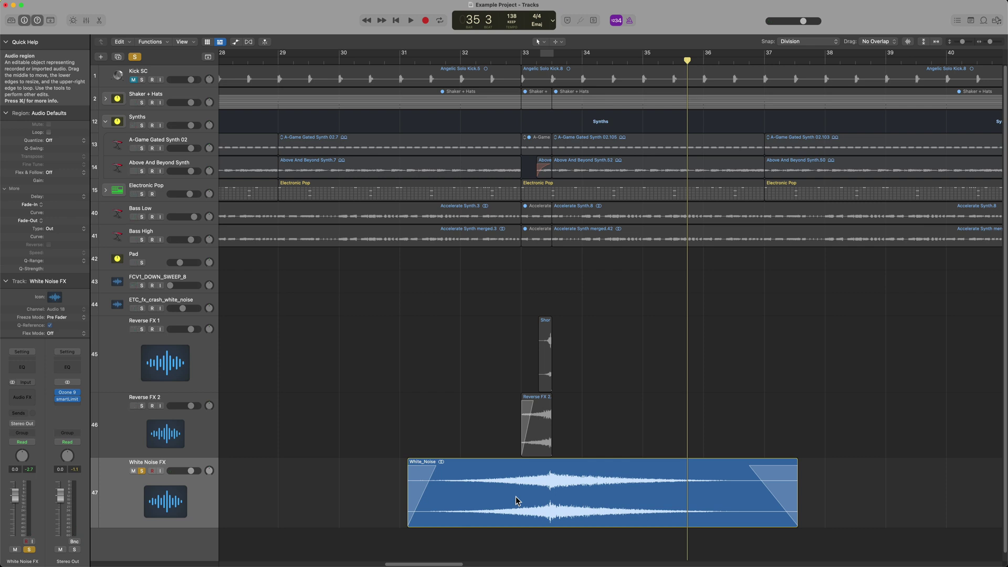
pyautogui.press(',')
pyautogui.press(',')
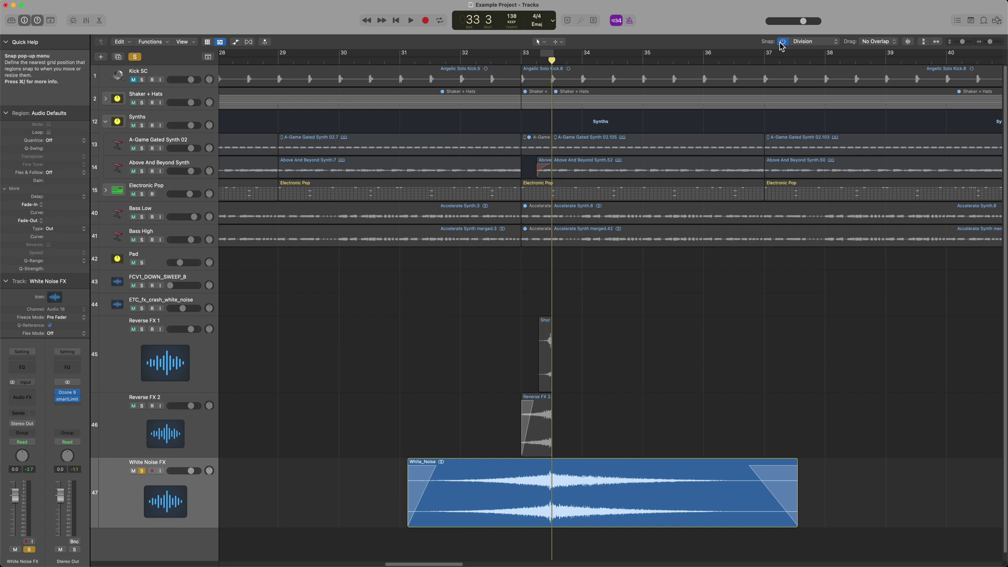
# Open the White_Noise file in the editor and move its anchor to the loudest noise peak
pyautogui.doubleClick(576, 489)
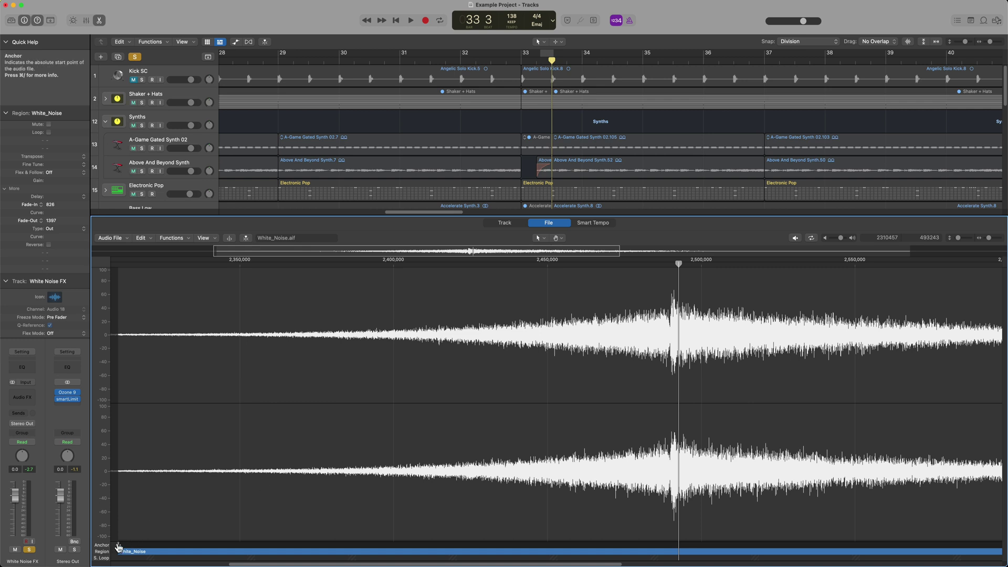
pyautogui.moveTo(259, 549); pyautogui.dragTo(670, 538)
# Set snapping to Snap Regions to Absolute Value and move White_Noise so its peak lands on 33 3
pyautogui.press('e')
pyautogui.click(625, 367)
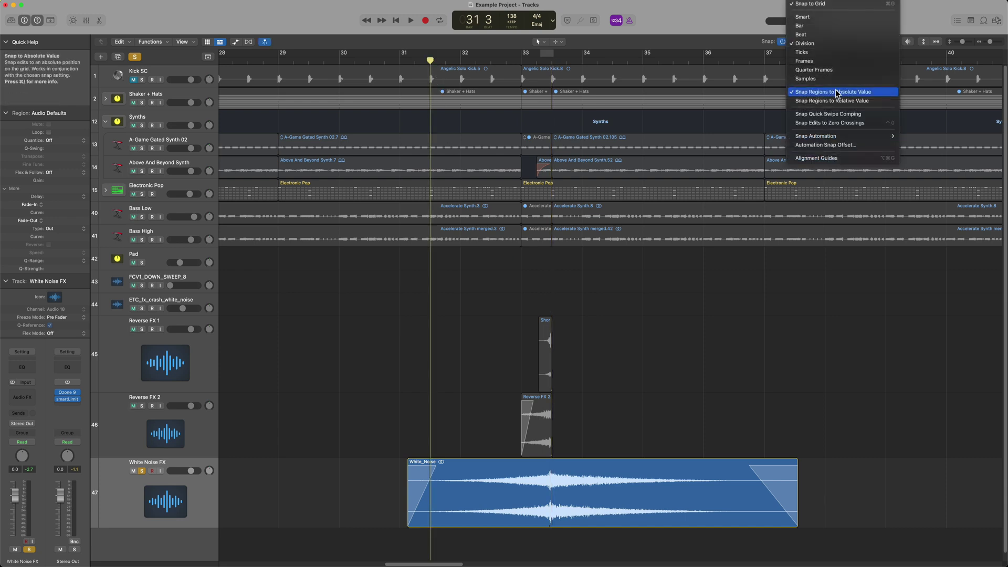
pyautogui.click(835, 108)
pyautogui.moveTo(593, 469)
pyautogui.mouseDown()
pyautogui.moveTo(669, 471)
pyautogui.moveTo(624, 475)
pyautogui.moveTo(593, 483)
pyautogui.moveTo(624, 482)
pyautogui.moveTo(595, 491)
pyautogui.moveTo(602, 466)
pyautogui.mouseUp()
# Turn off solo and play back the full mix
pyautogui.click(398, 445)
pyautogui.press('s')
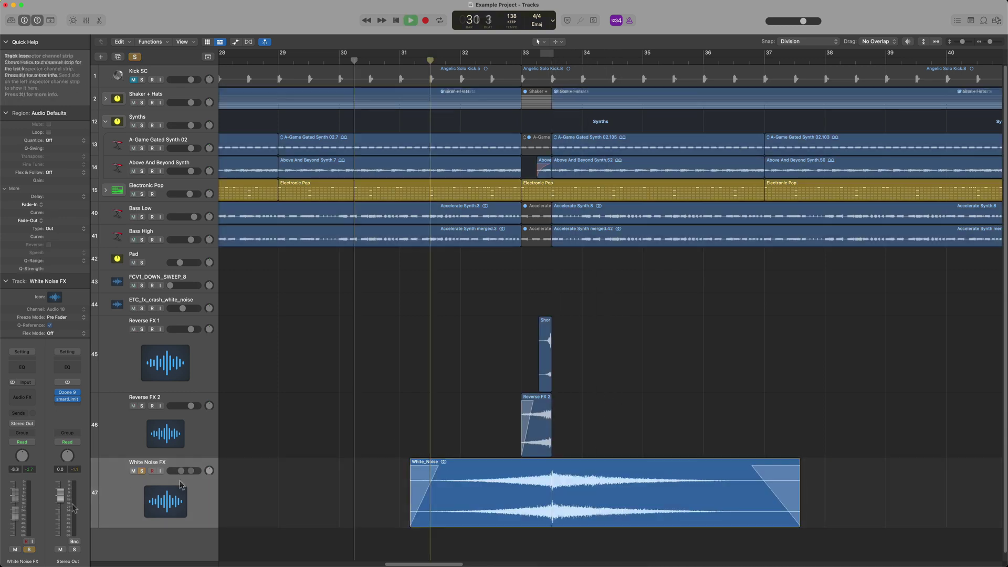
pyautogui.press('space')
# Lower the White Noise FX track volume toward -9.0 dB, stop playback and select the White_Noise region
pyautogui.moveTo(191, 471); pyautogui.dragTo(183, 470)
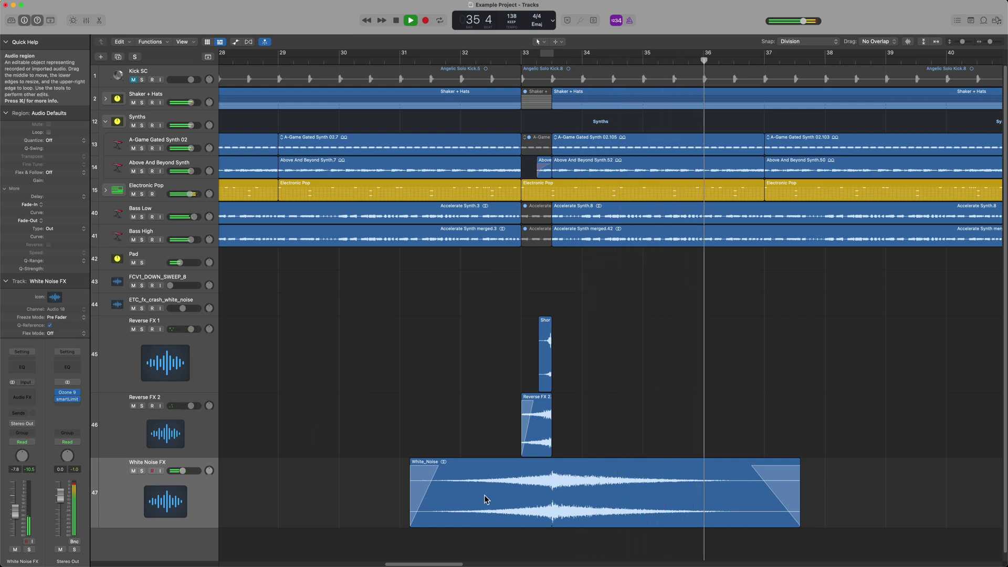
pyautogui.press('space')
pyautogui.click(555, 485)
# Open White_Noise in the Audio File editor to check its anchor sits at the noise peak
pyautogui.doubleClick(554, 486)
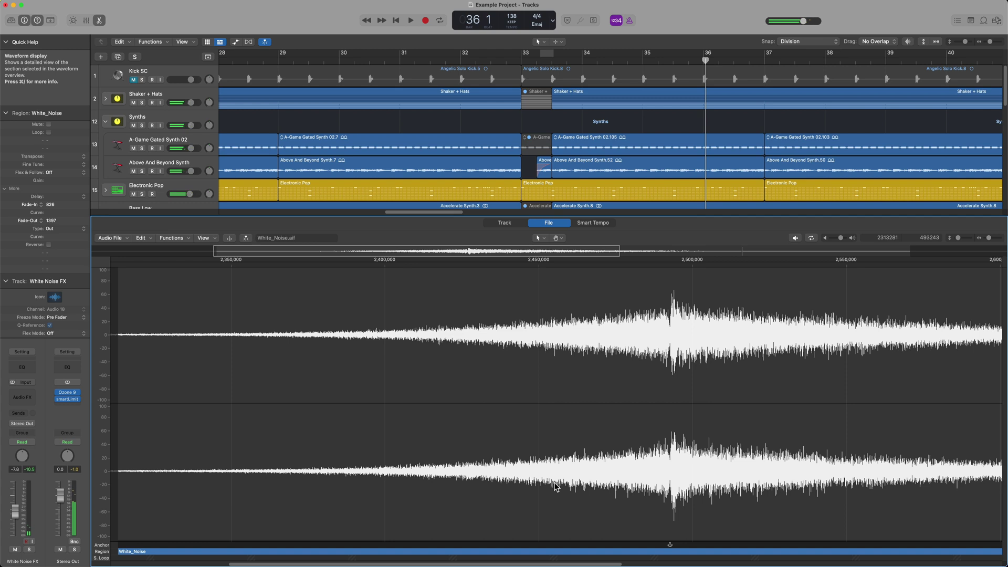